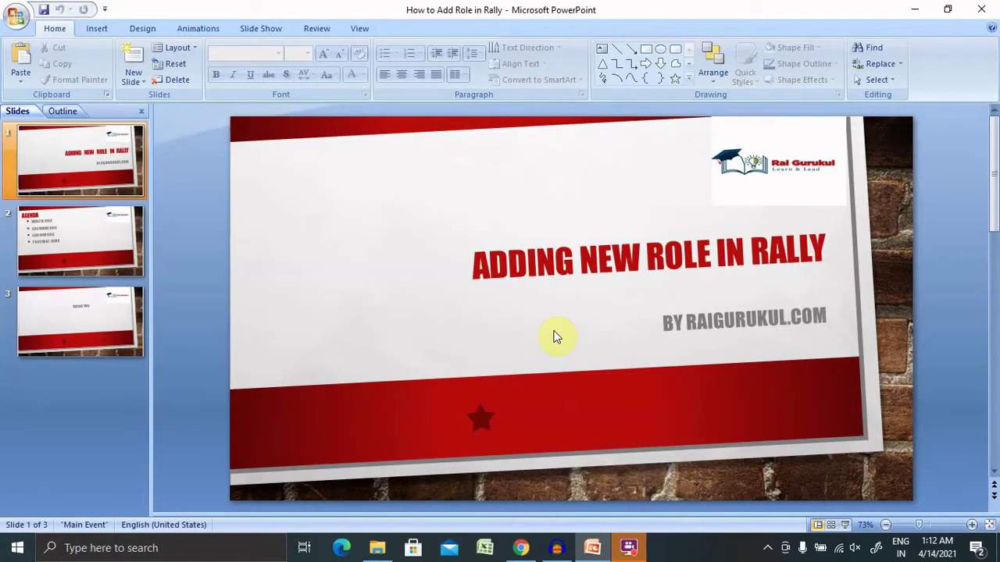
Display slide 2, the Agenda slide, from the Slides pane thumbnails.
left_click(115, 232)
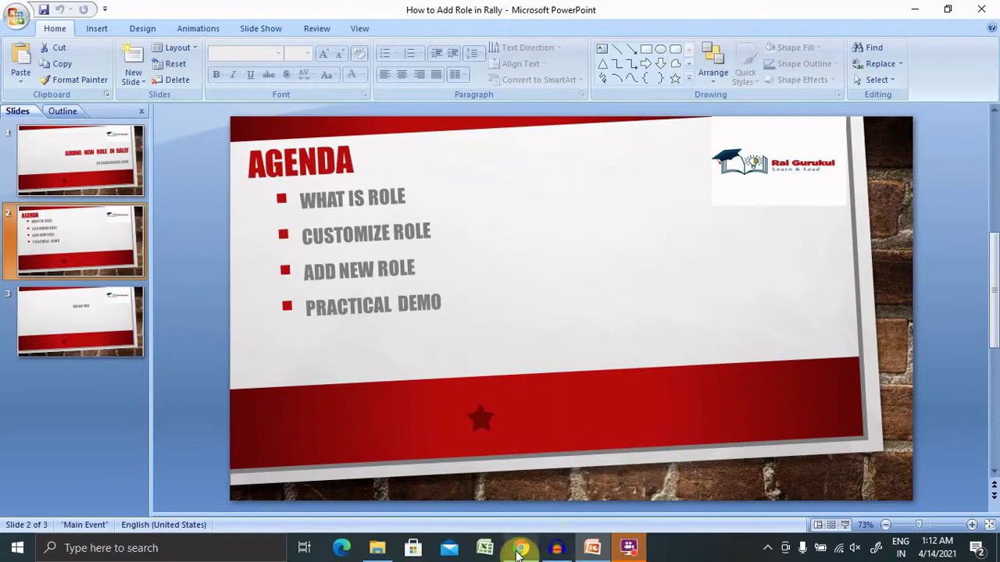
Switch to Rally's Child_Project dashboard in Chrome and open the user account menu.
left_click(521, 548)
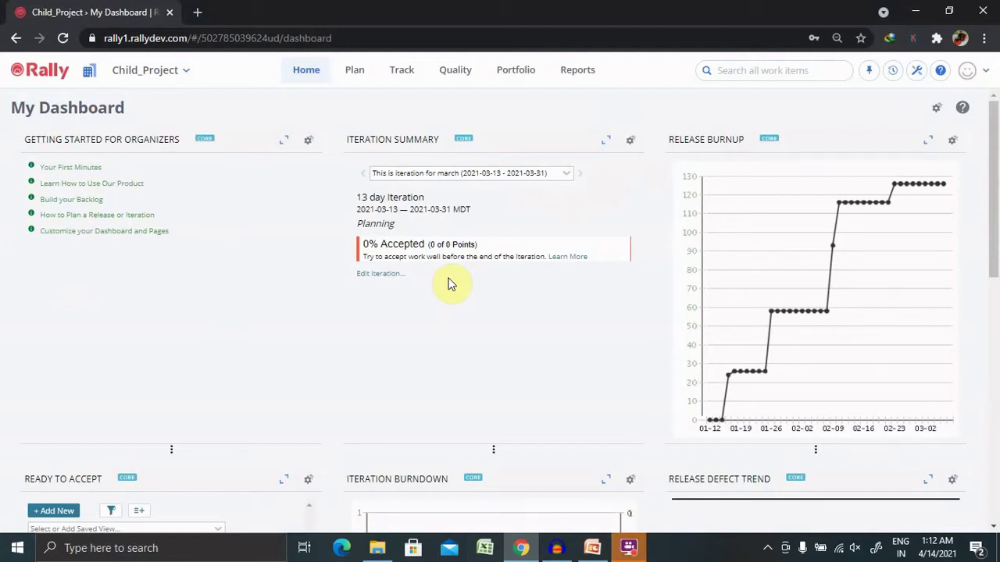
left_click(978, 77)
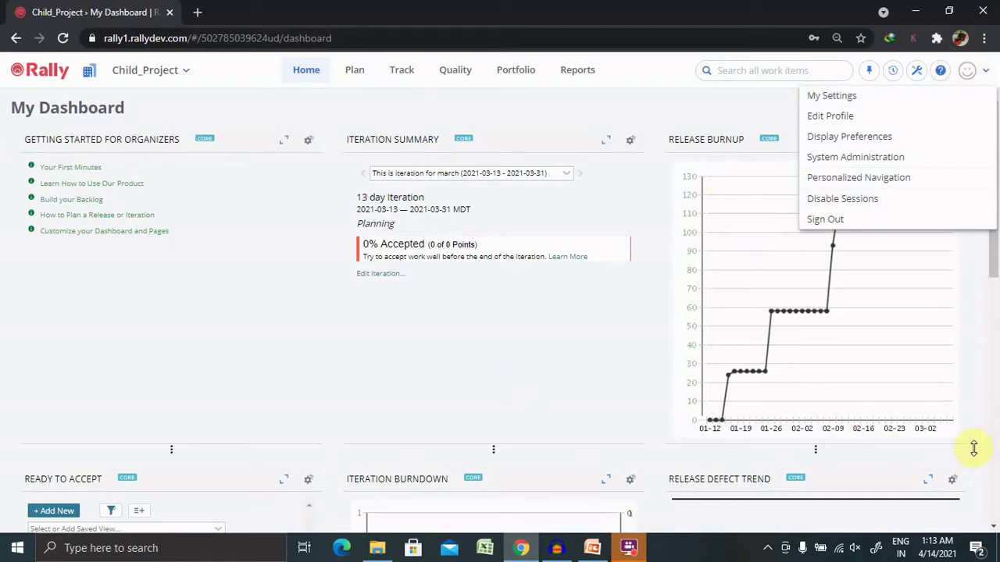
Open the Role field's editor from Subscription > Fields in Rally's setup pages.
left_click(920, 74)
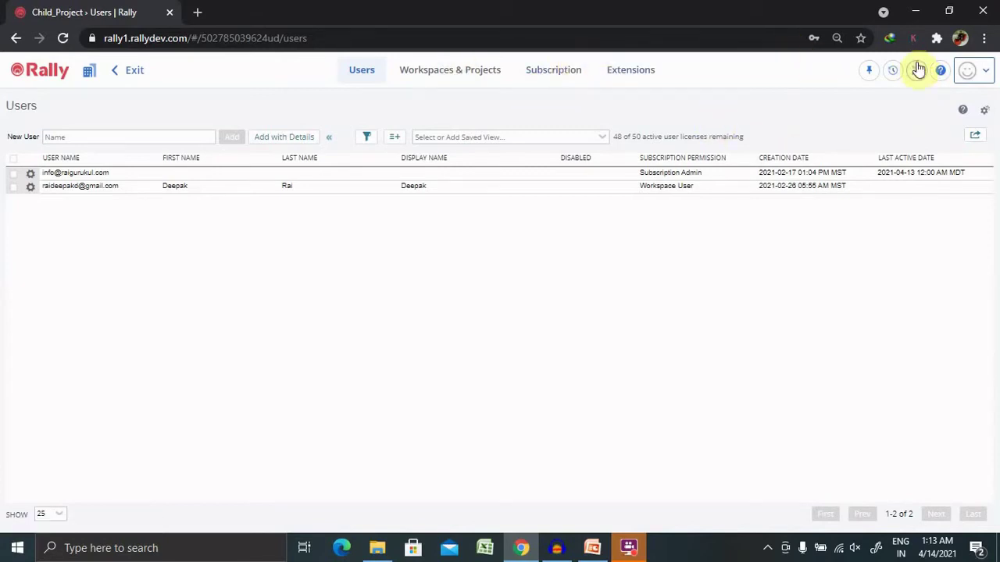
left_click(552, 71)
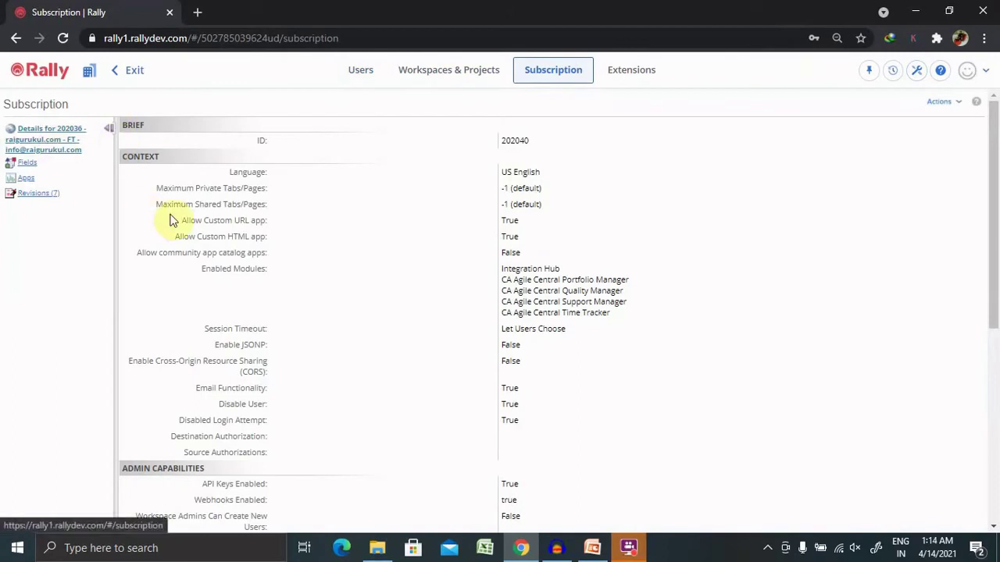
left_click(28, 164)
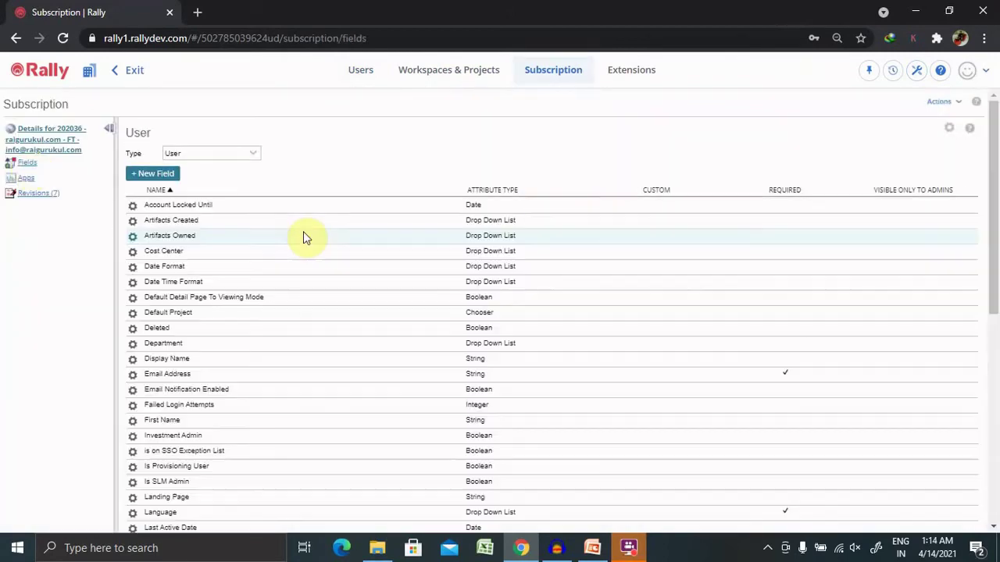
left_click(249, 156)
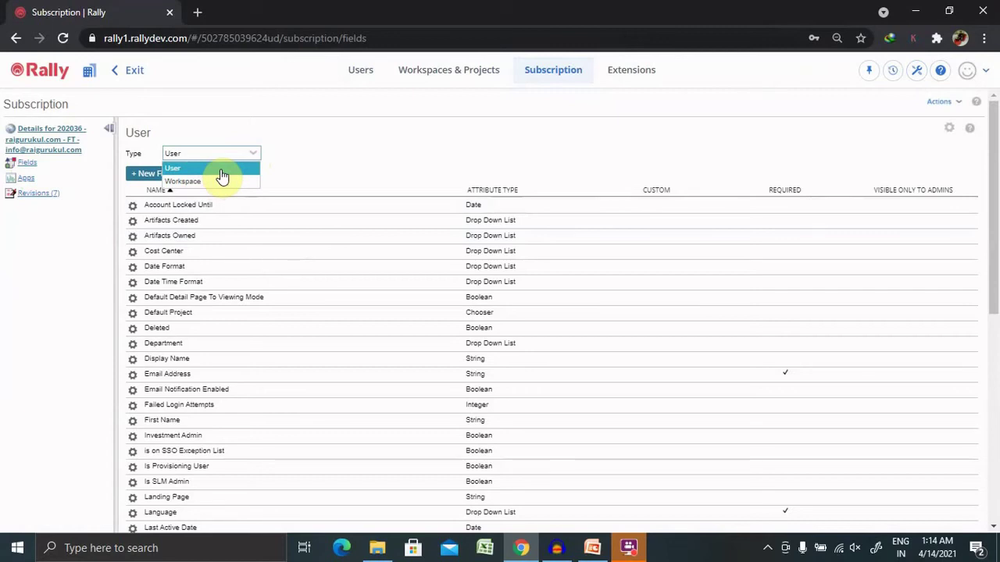
left_click_drag(993, 185, 997, 393)
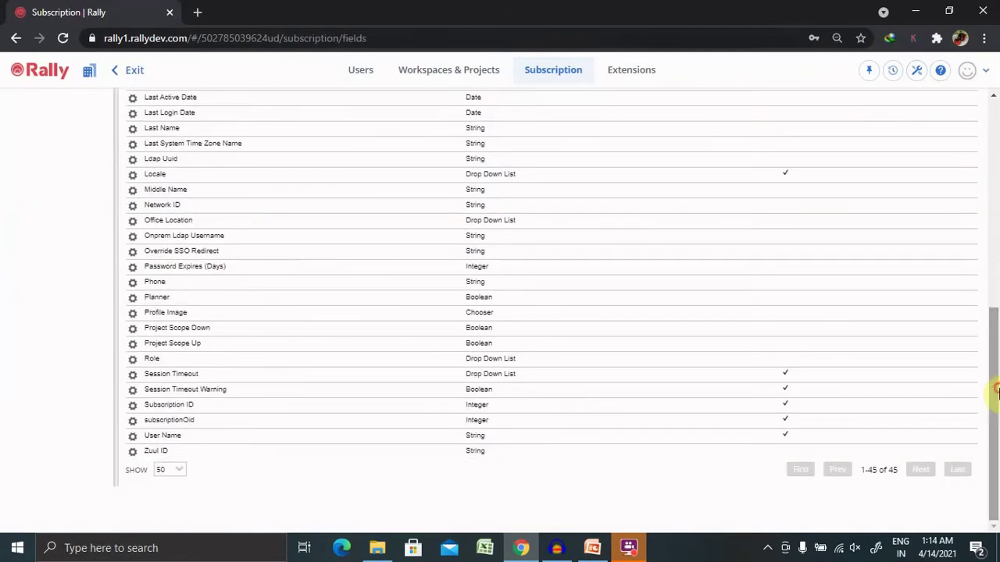
left_click(132, 361)
left_click(150, 378)
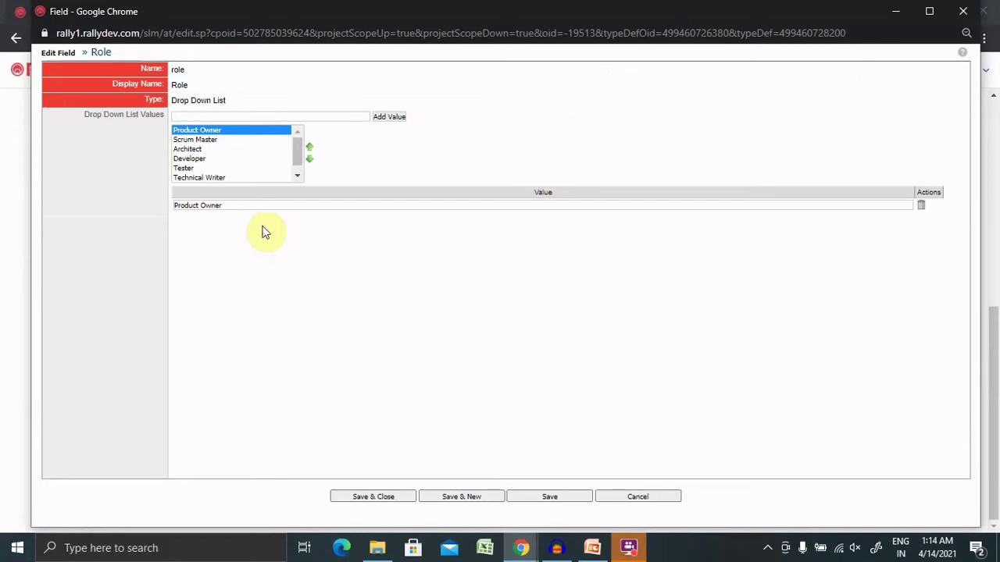
Add 'New Role' as a value to the Role drop-down list.
left_click(278, 116)
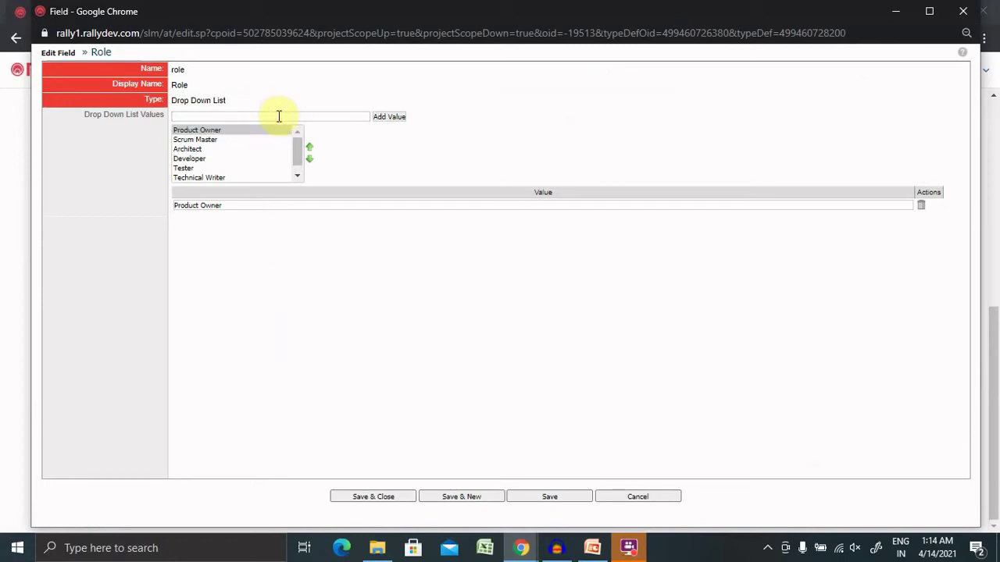
type("N")
key("BackSpace")
type("N")
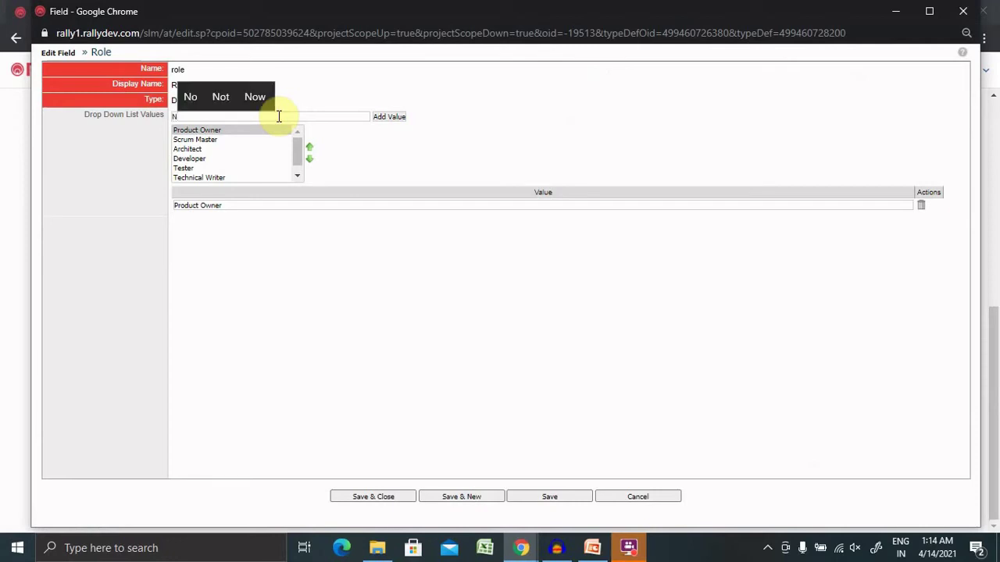
type("ew Role")
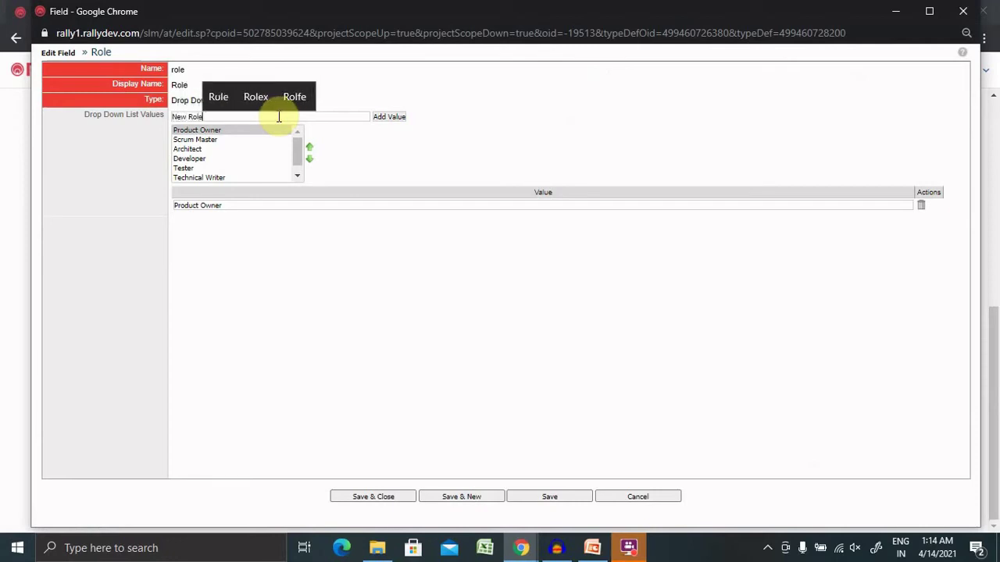
left_click(395, 117)
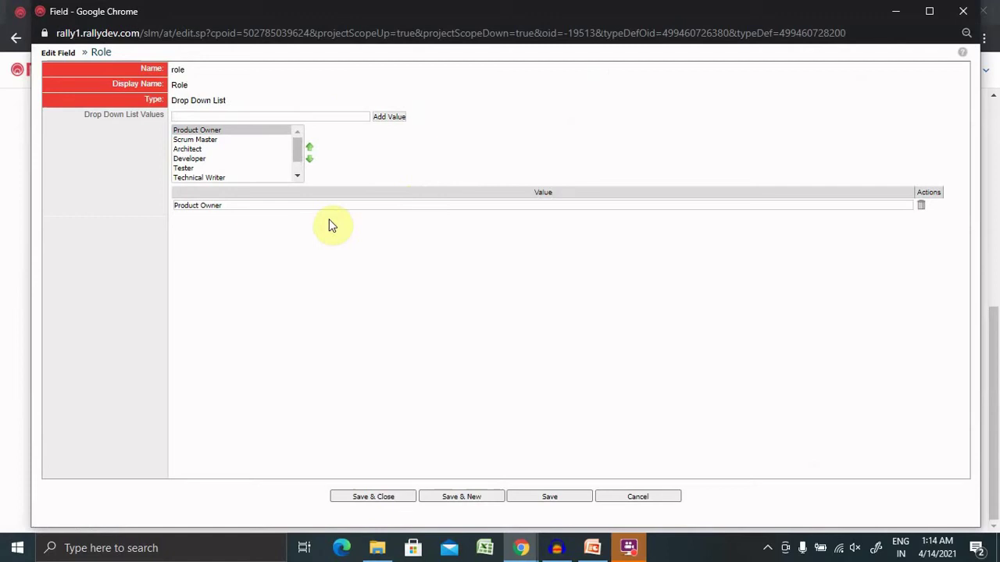
Rename the New Role value to 'Role'.
left_click_drag(296, 148, 300, 179)
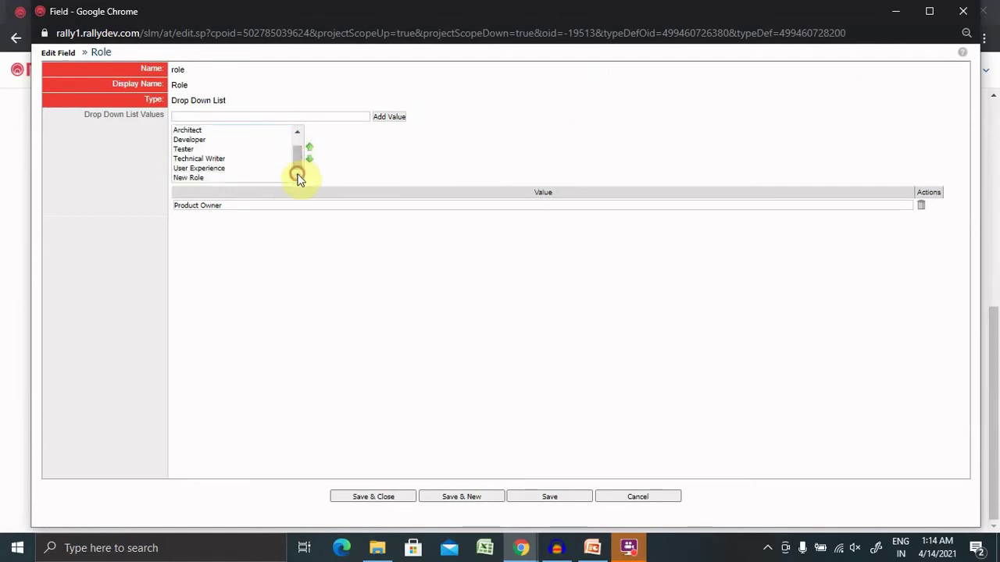
left_click(189, 177)
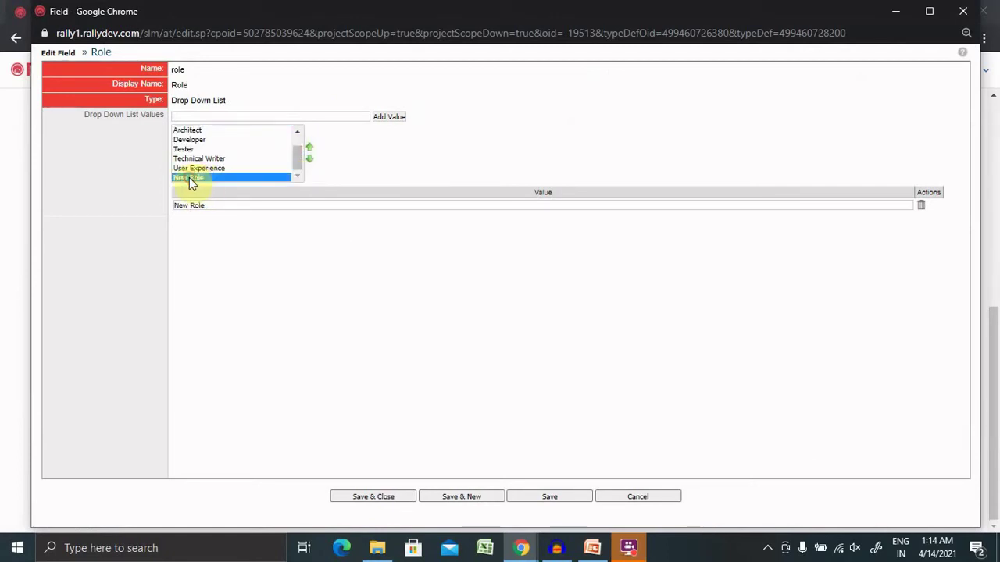
left_click(227, 204)
key("BackSpace")
key("BackSpace")
key("BackSpace")
key("BackSpace")
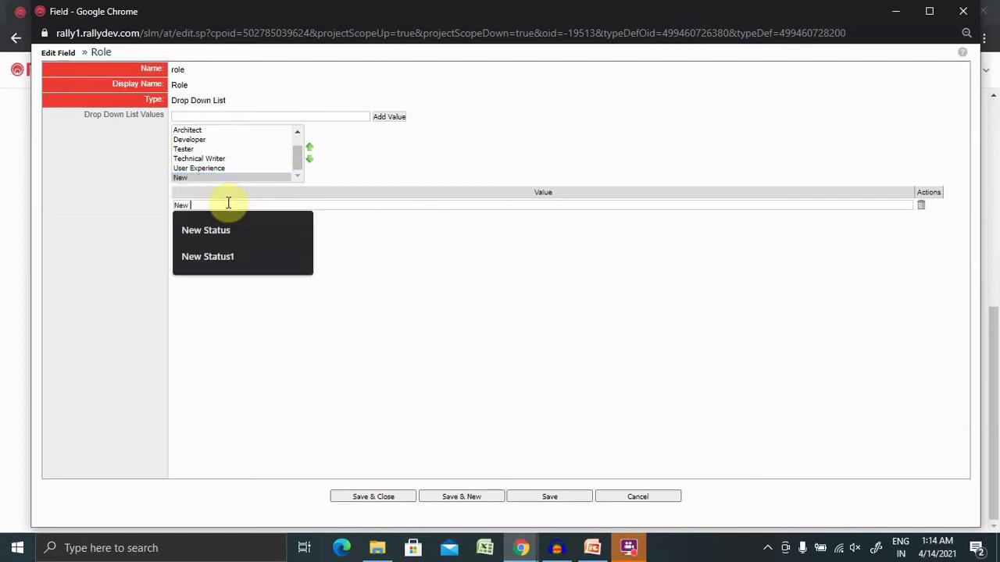
key("BackSpace")
key("BackSpace")
key("BackSpace")
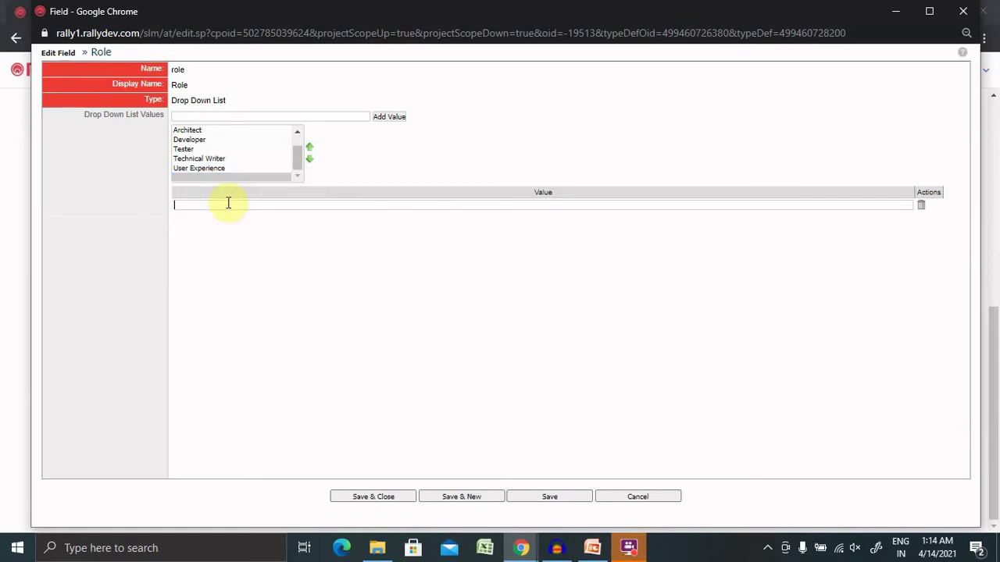
type("Role")
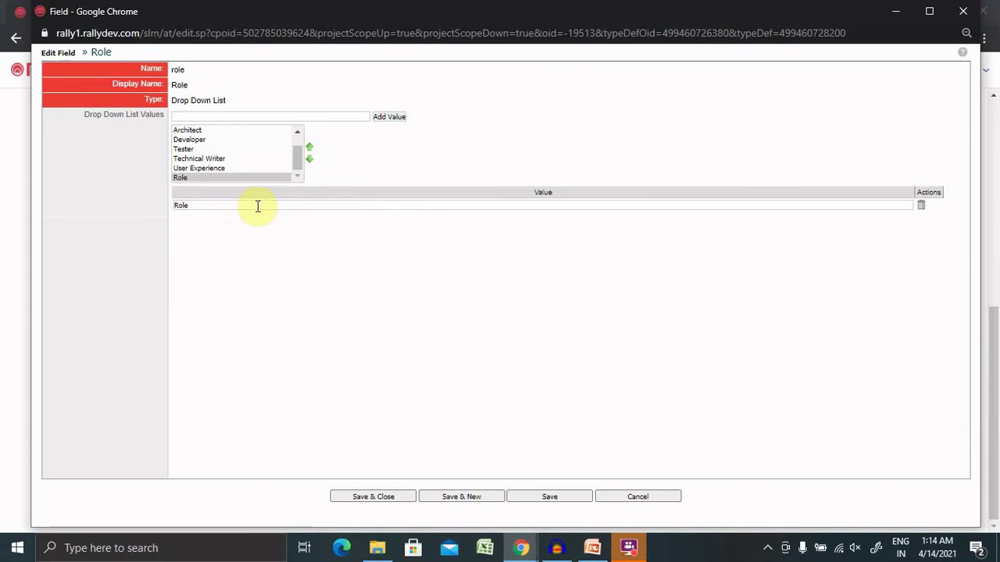
Delete the Role value, move Product Owner down and back to the top, and save.
left_click(922, 207)
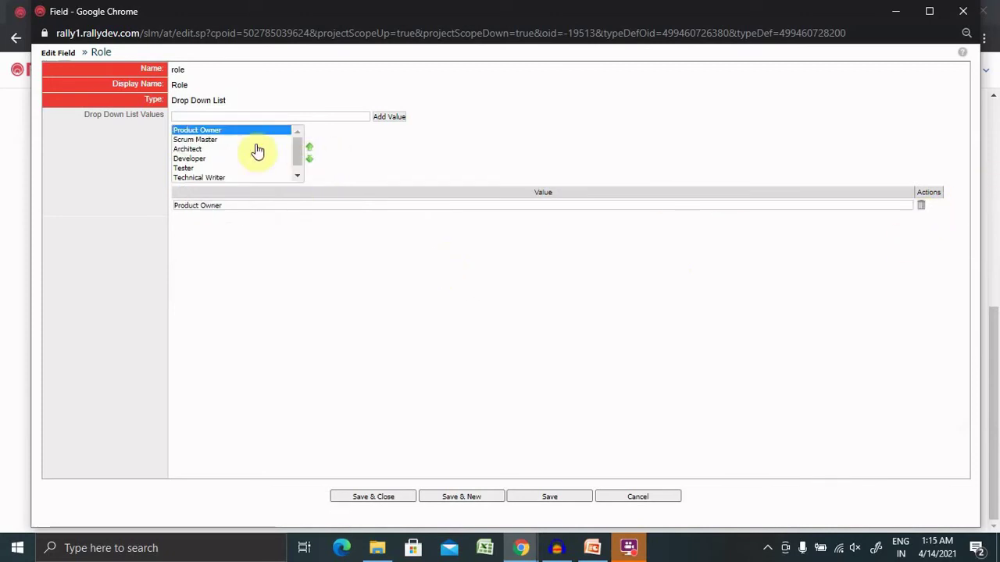
left_click(312, 161)
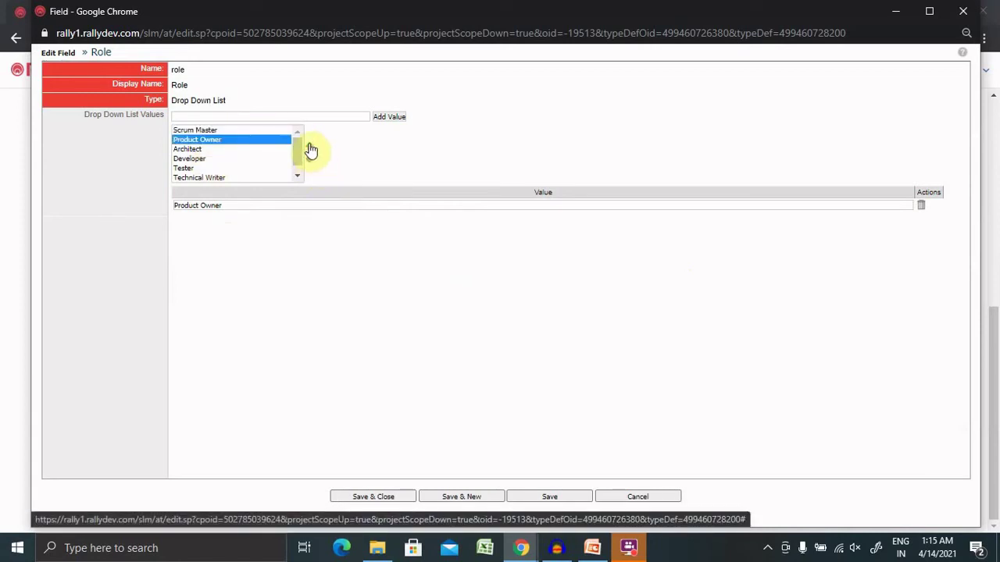
left_click(310, 147)
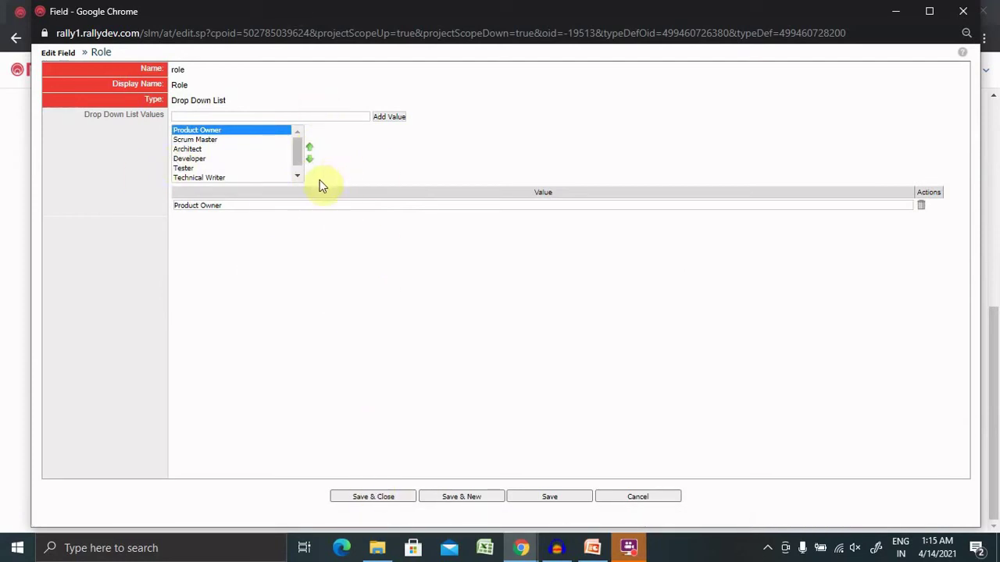
left_click(363, 498)
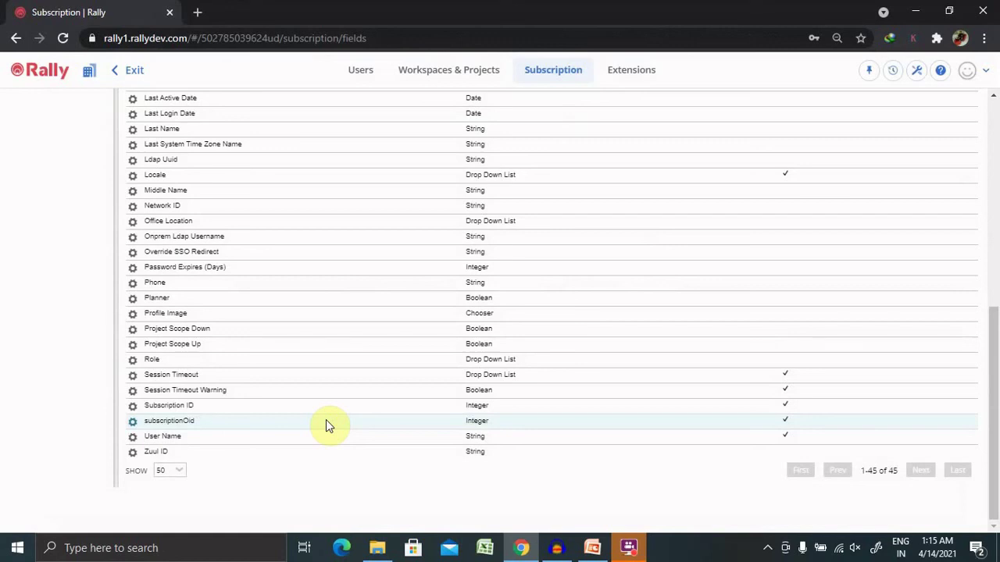
Return to PowerPoint and show slide 3, the Thank You slide.
left_click(592, 548)
left_click(91, 325)
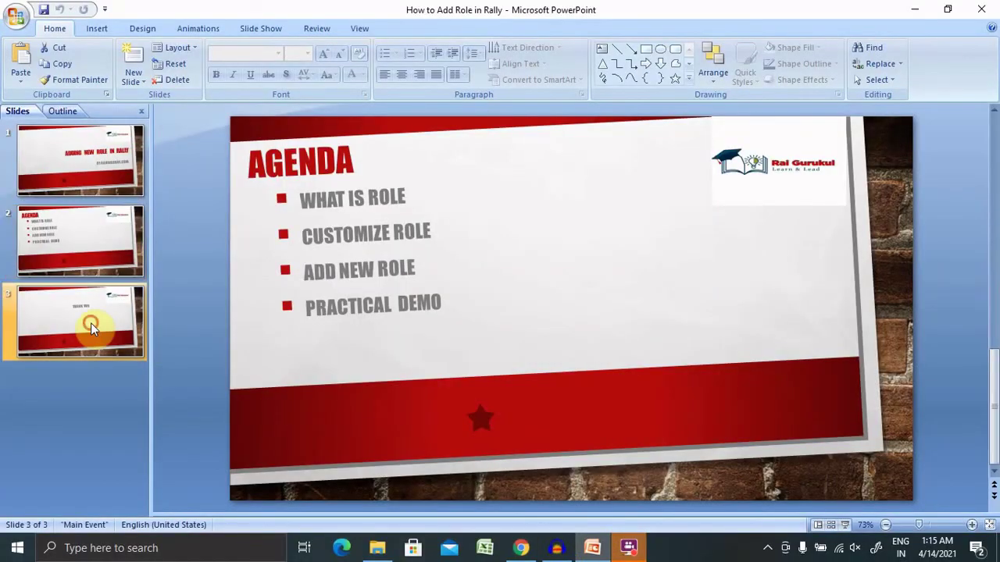